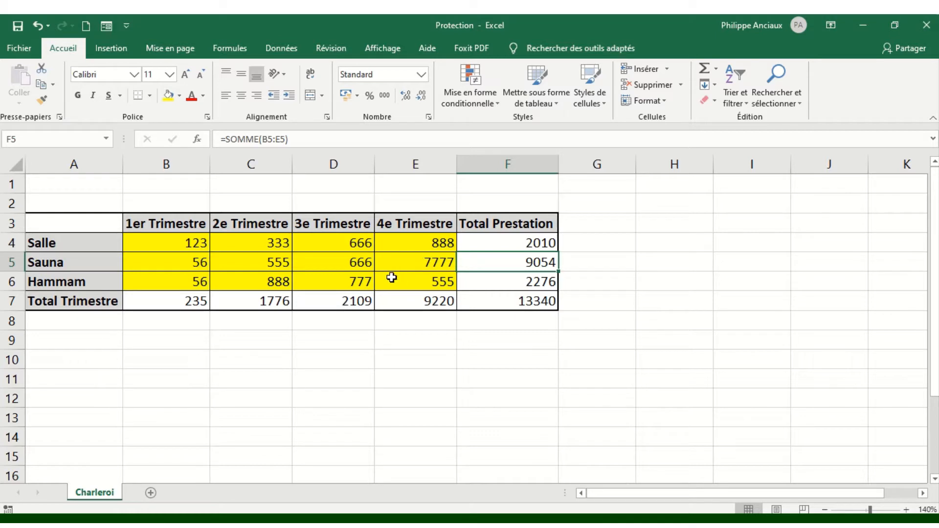
Review the Total Prestation figures, quarter headings, and the F5 and B7 total formulas
drag(510, 223, 519, 300)
click(515, 264)
click(502, 223)
click(415, 224)
click(333, 224)
click(166, 223)
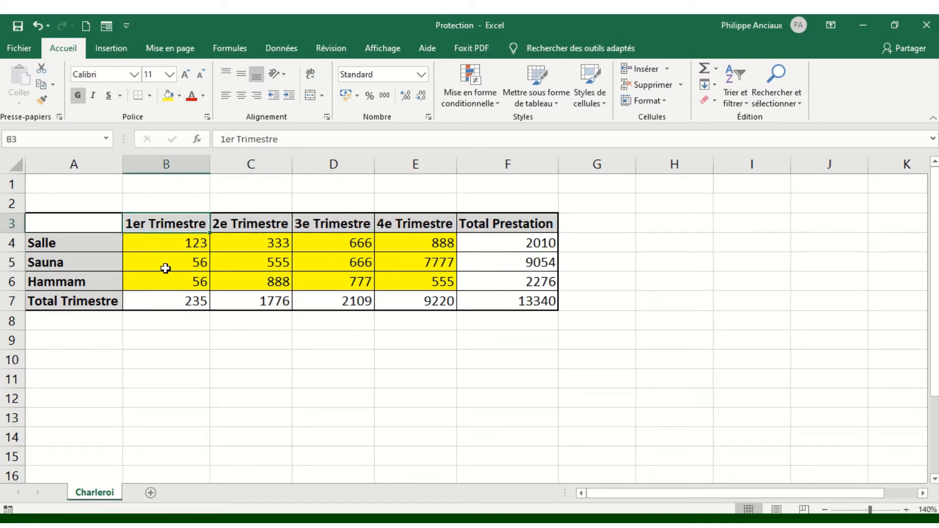
click(173, 298)
click(67, 293)
click(67, 243)
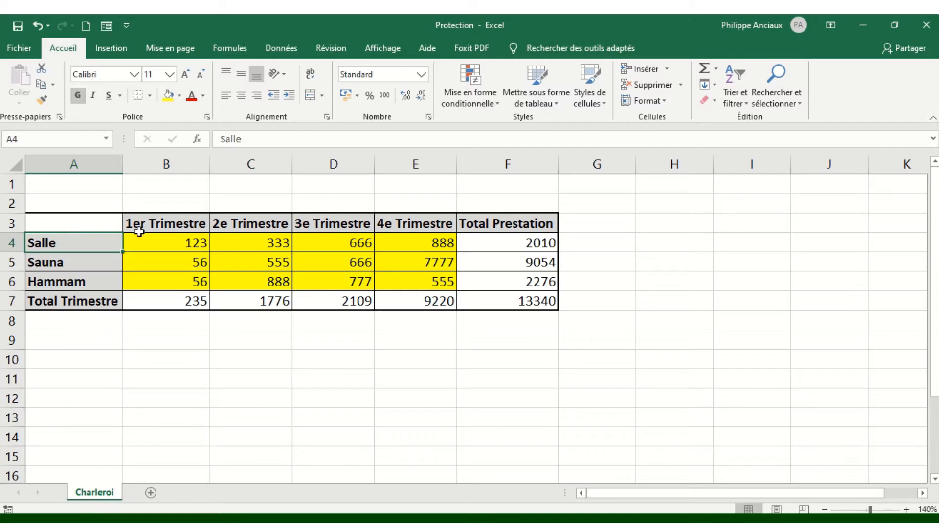
Select input cells B4:E6 and set their fill colour to No Fill
drag(181, 244, 429, 279)
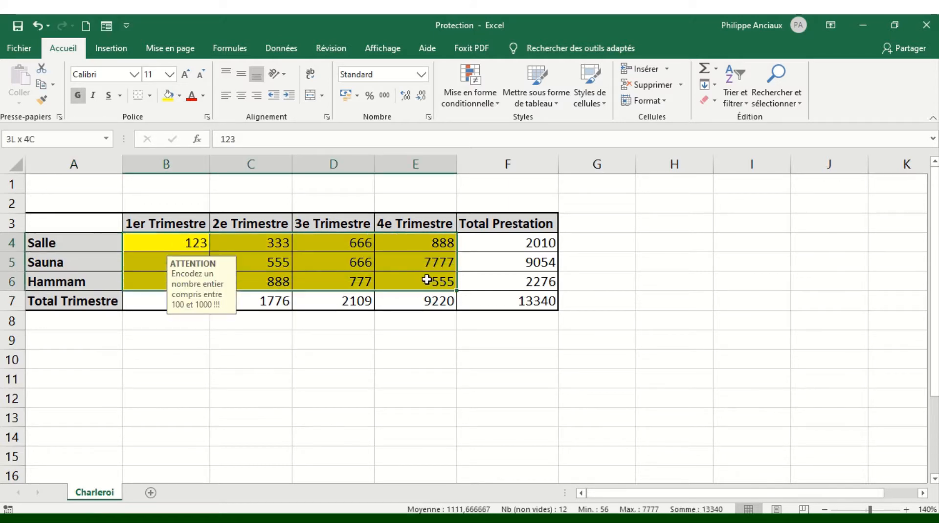
click(398, 261)
click(183, 245)
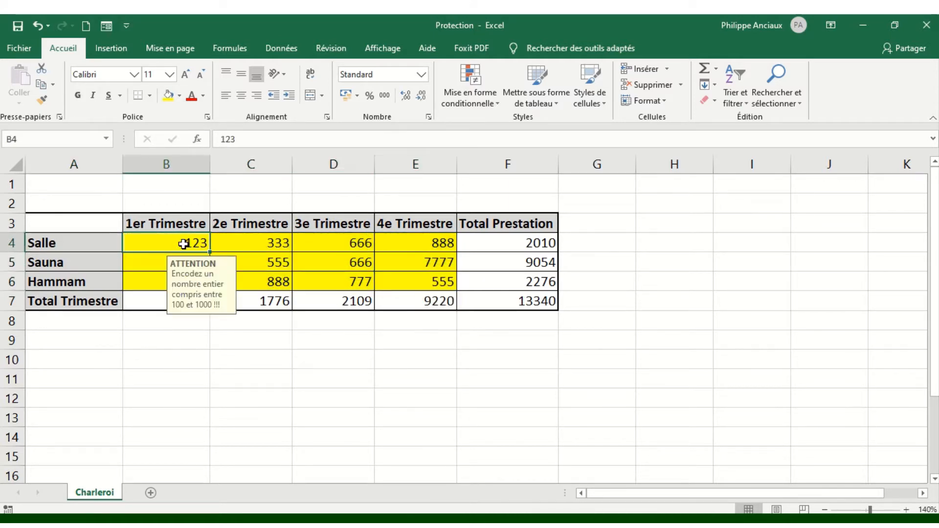
drag(183, 245, 435, 280)
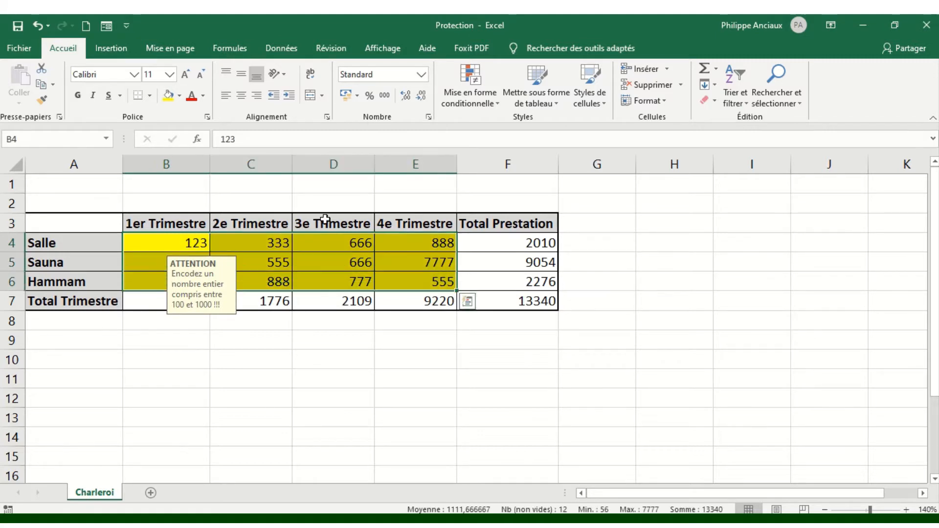
click(179, 97)
click(204, 215)
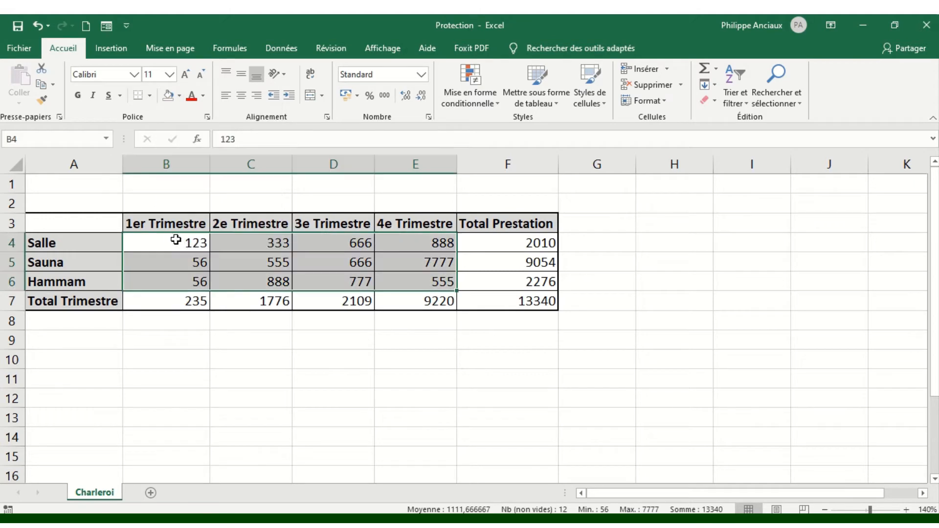
click(176, 240)
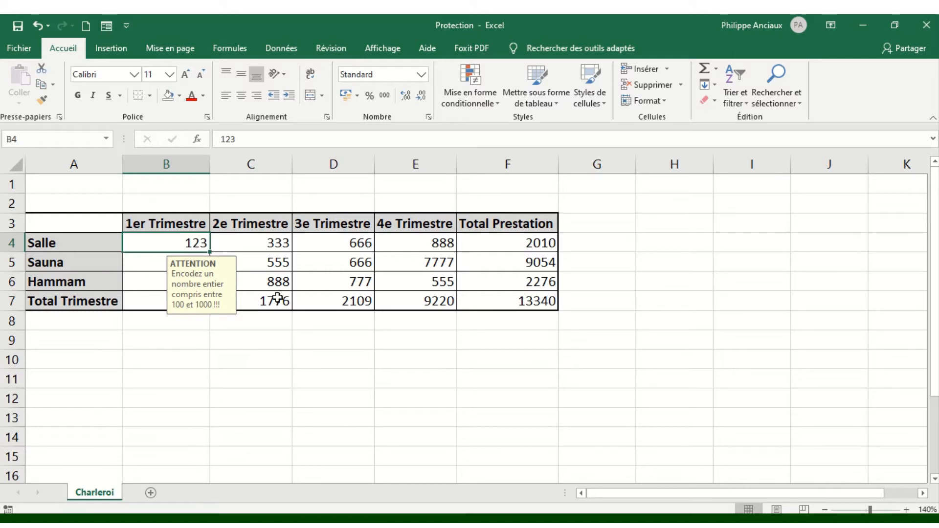
Clear the Locked option for B4:E6 on the Format Cells Protection tab
drag(251, 237, 421, 276)
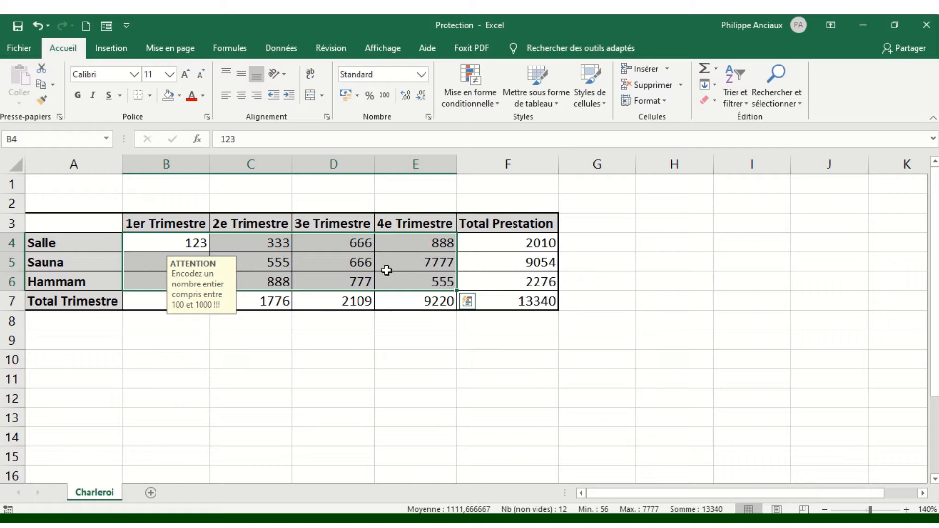
right_click(335, 256)
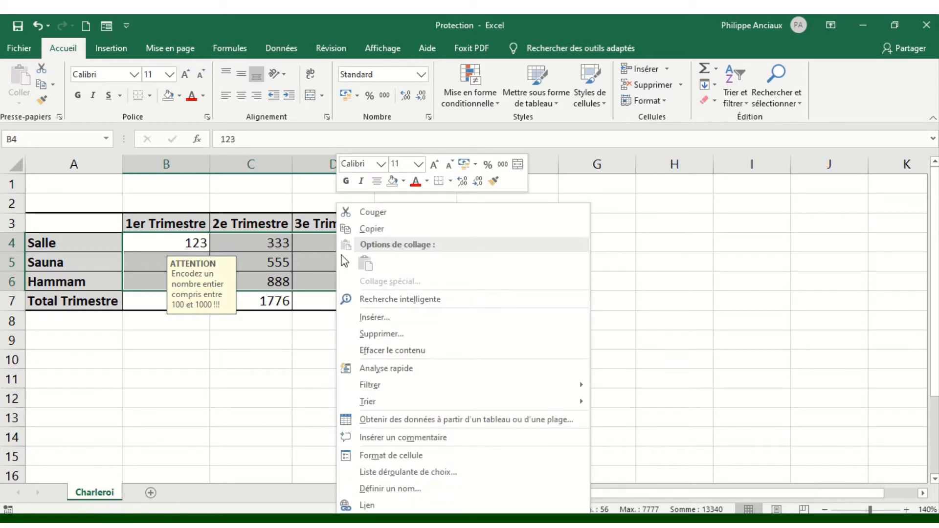
click(407, 455)
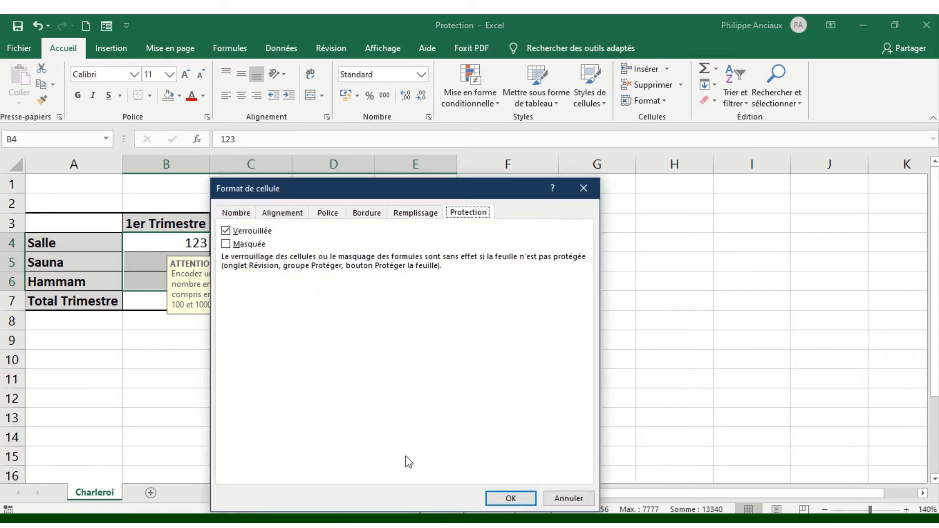
drag(376, 190, 422, 114)
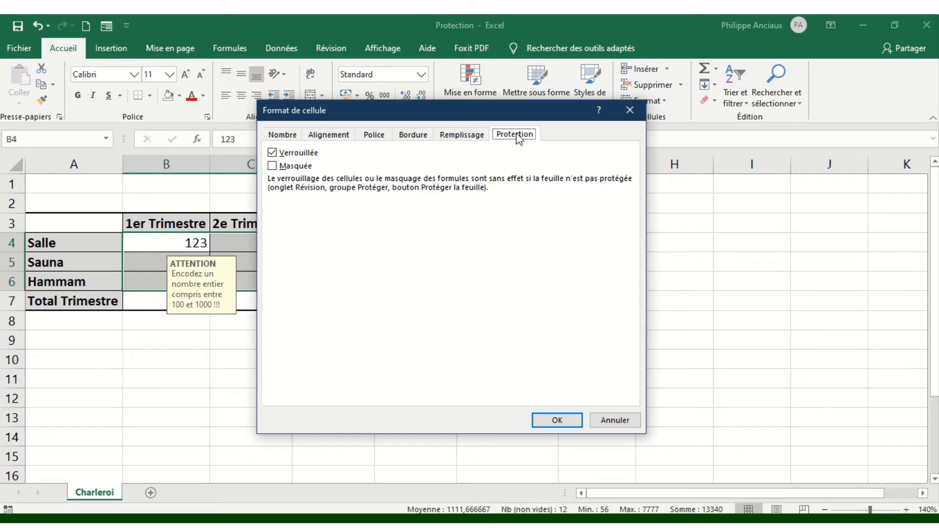
click(273, 153)
click(564, 422)
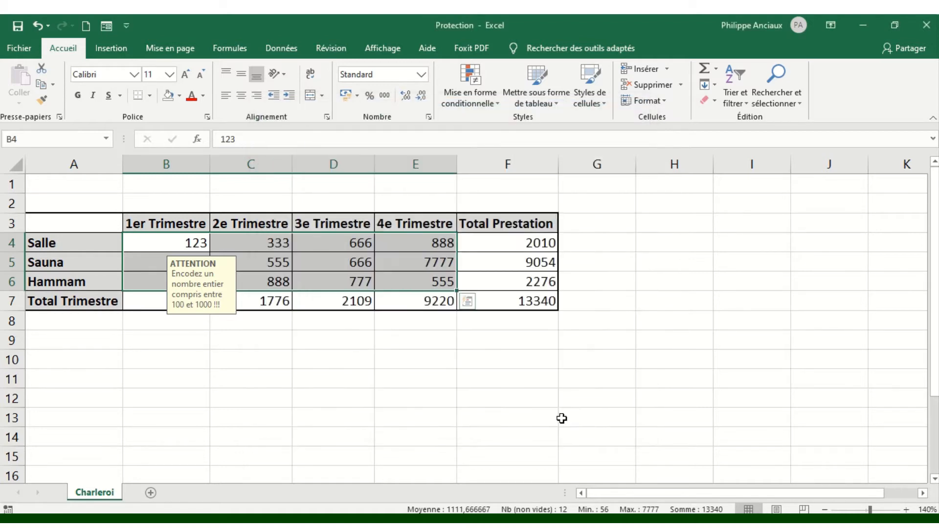
click(420, 279)
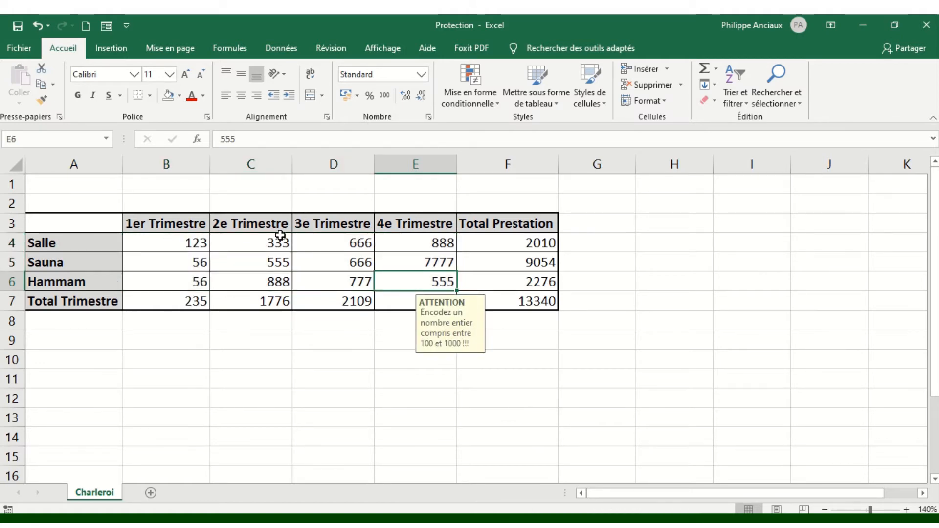
Start Protect Sheet from the Review tab and enter an unprotect password
click(338, 49)
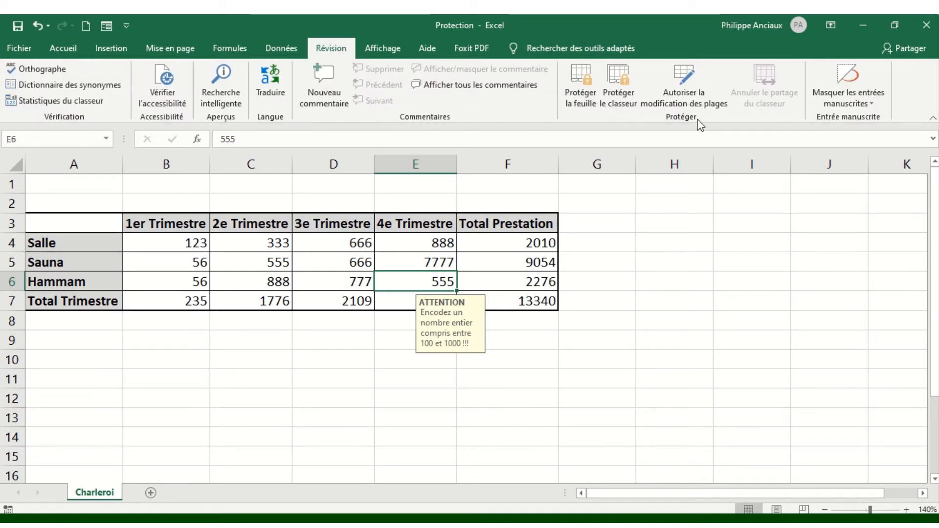
click(583, 74)
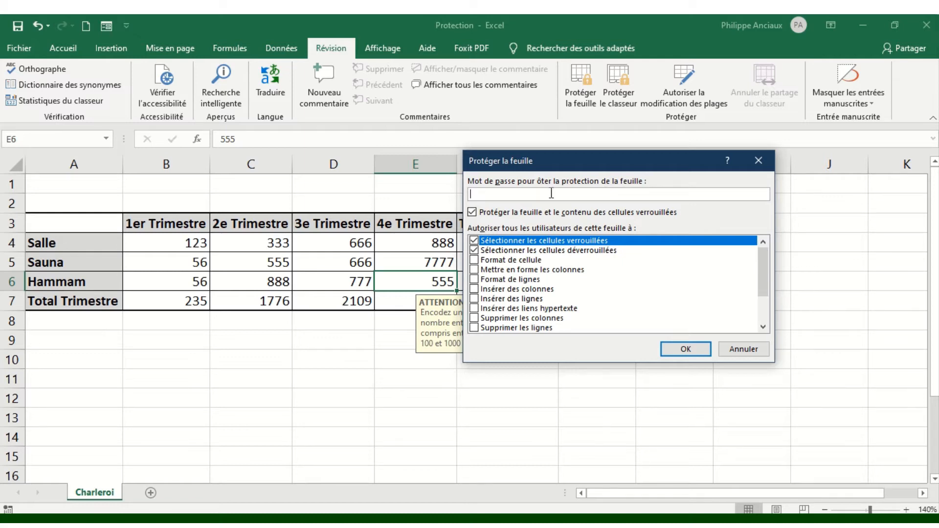
text(123456)
Re-enter the same password to confirm and protect the Charleroi sheet
click(688, 350)
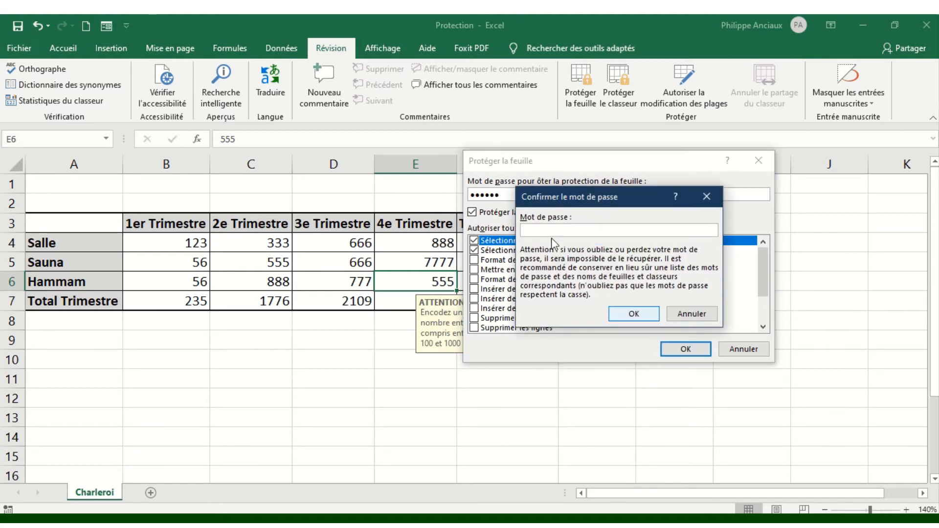
text(••••••)
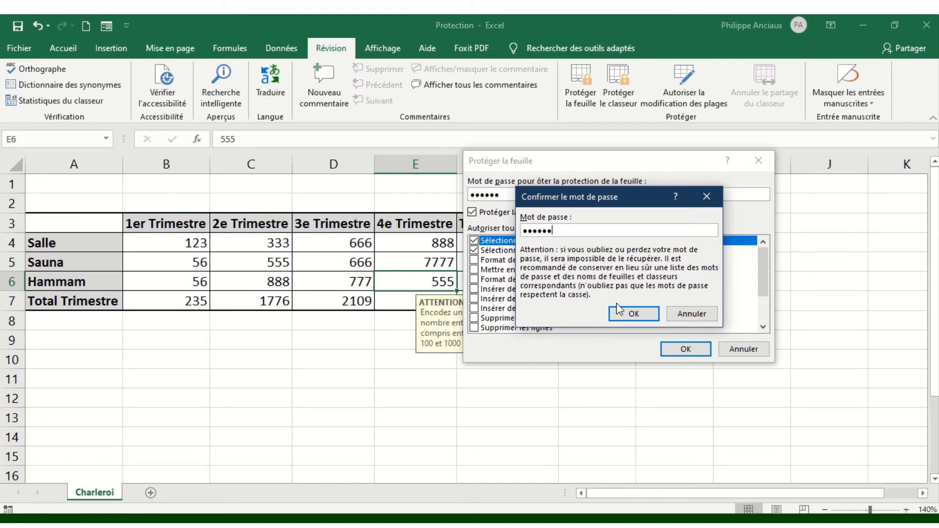
click(635, 314)
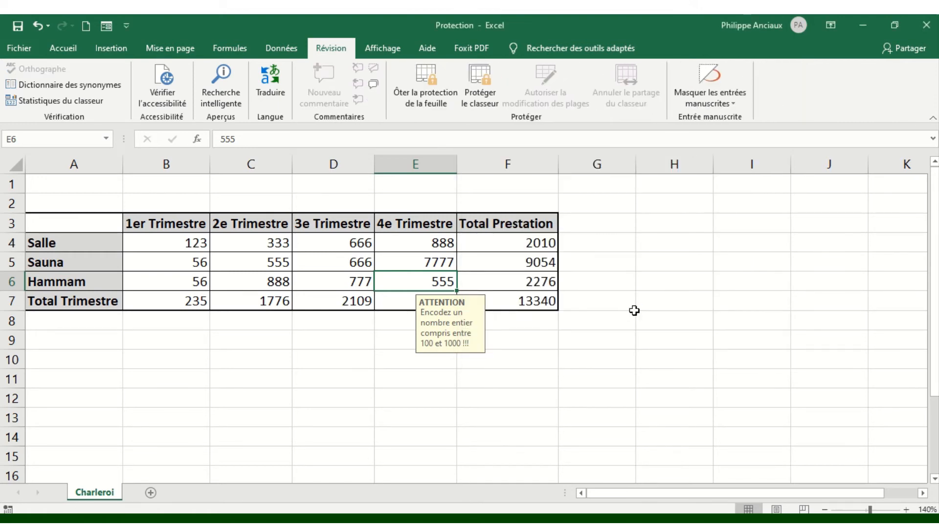
Clear B4:E6, enter 333 in B4, then select the locked F4 total formula
click(532, 345)
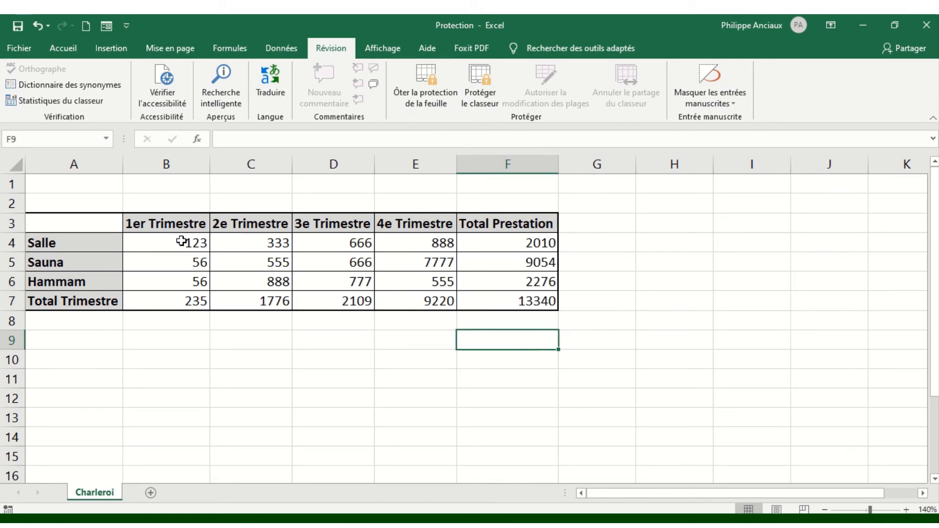
drag(182, 241, 417, 272)
key(Delete)
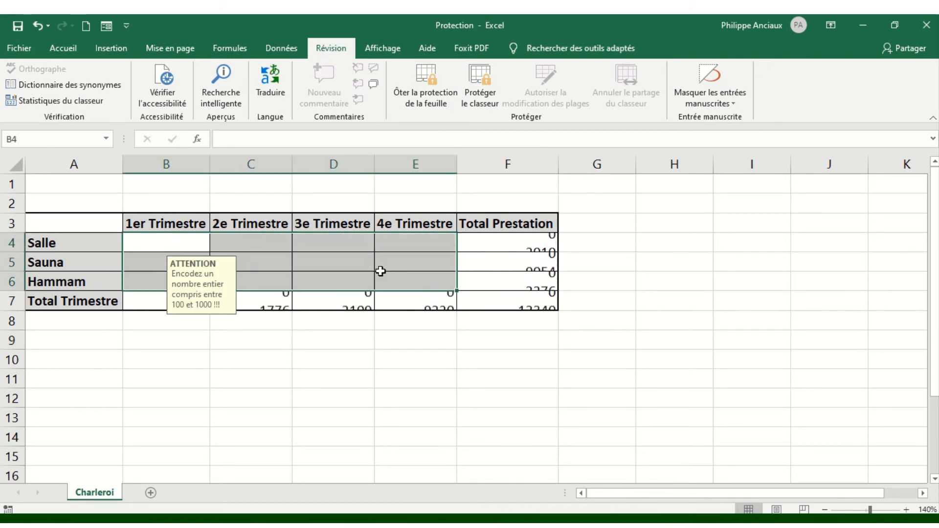
click(165, 236)
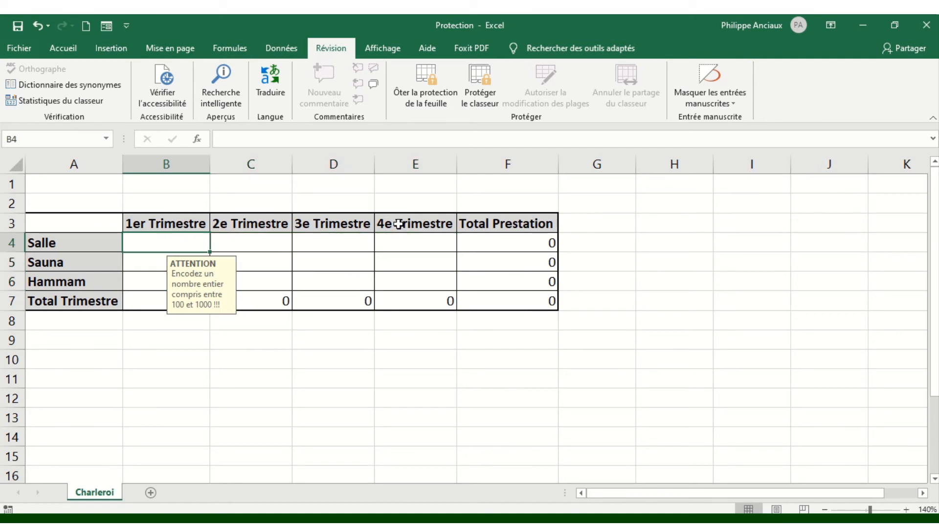
text(333)
key(Return)
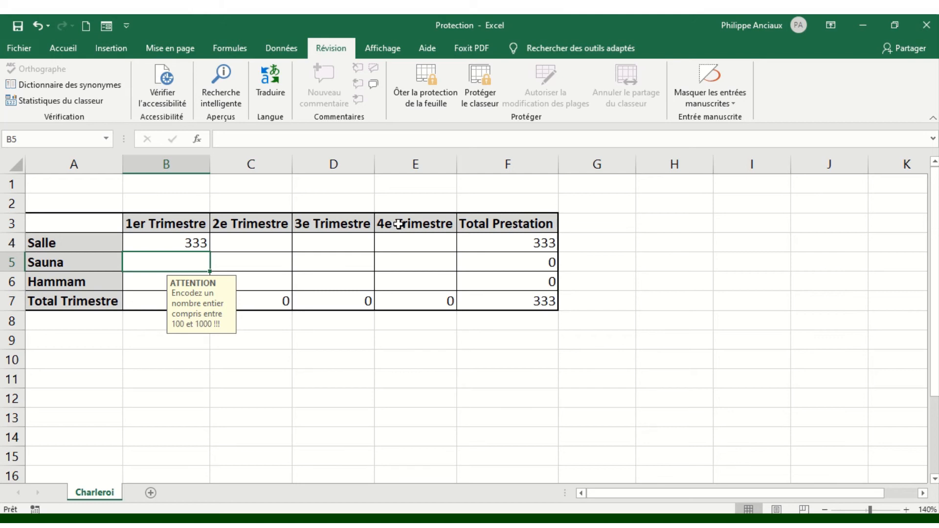
click(523, 239)
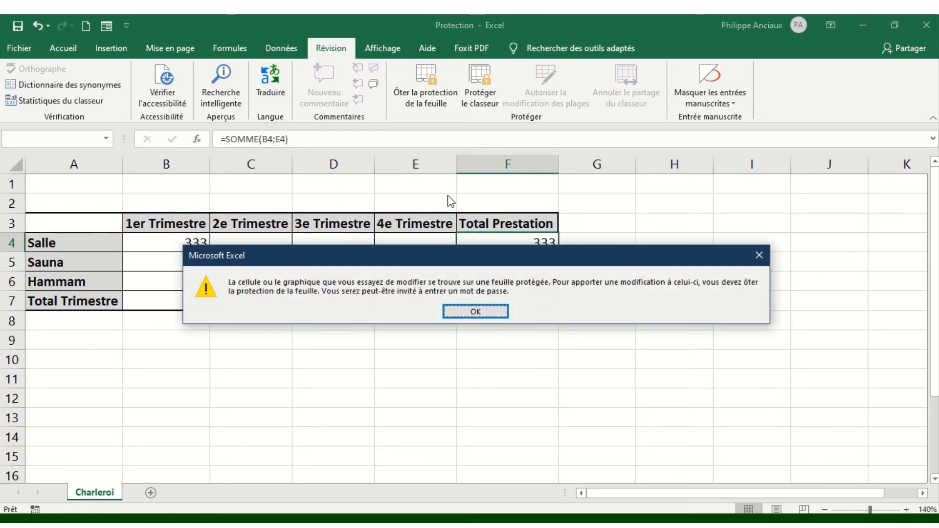
Dismiss the protected-sheet warning and select the totals column F4:F7
drag(460, 250, 447, 296)
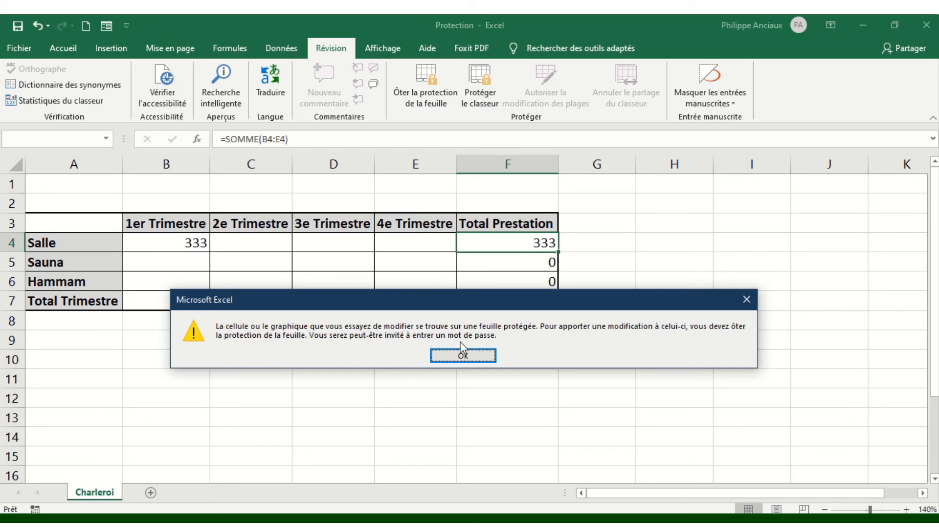
click(472, 355)
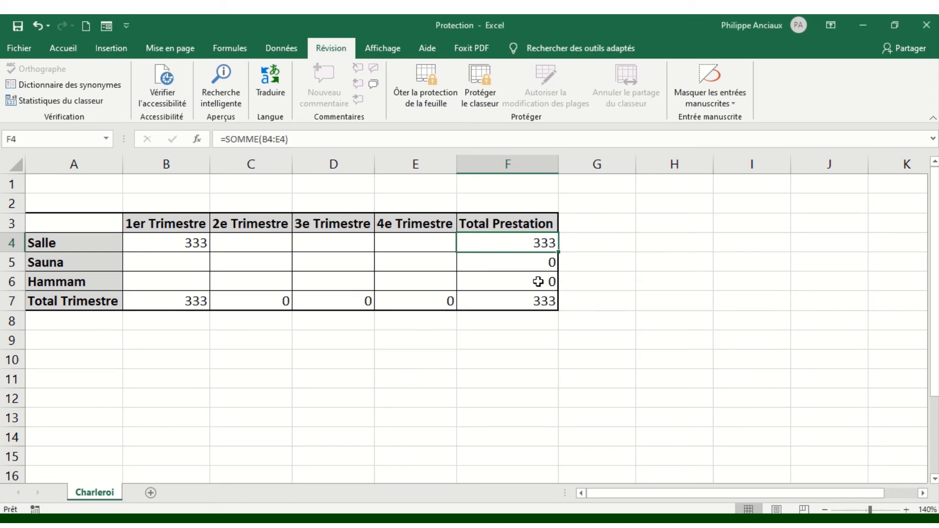
click(531, 282)
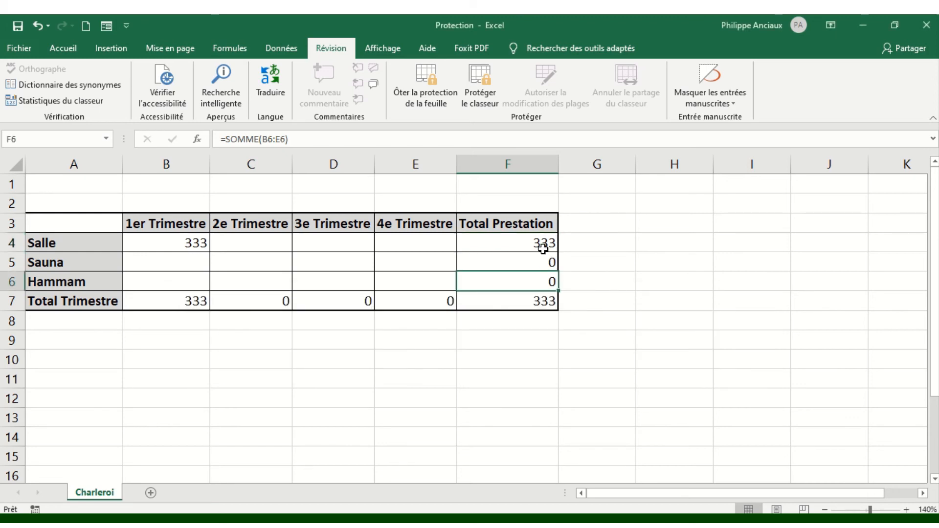
click(520, 240)
drag(519, 240, 551, 300)
Confirm the Total Prestation header is locked, then select the unlocked inputs and cell D6
click(513, 223)
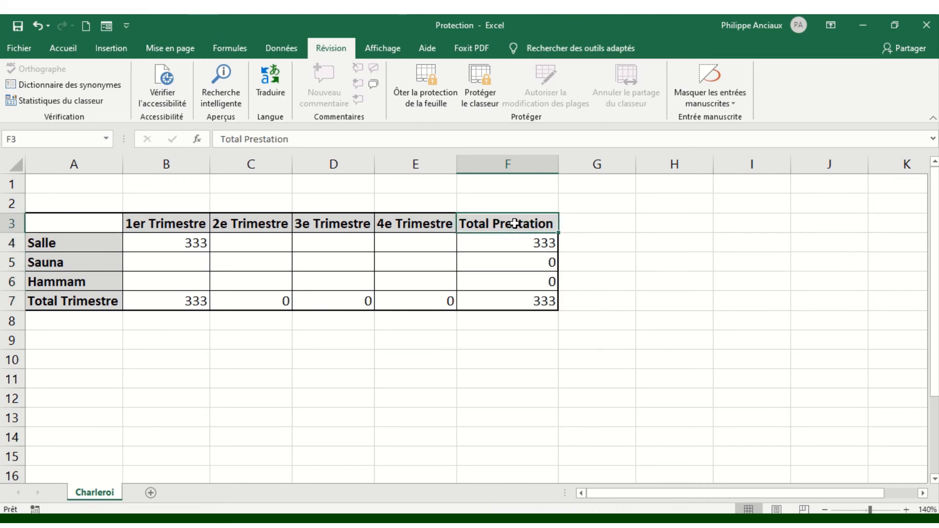
double_click(517, 229)
click(483, 306)
drag(169, 239, 431, 282)
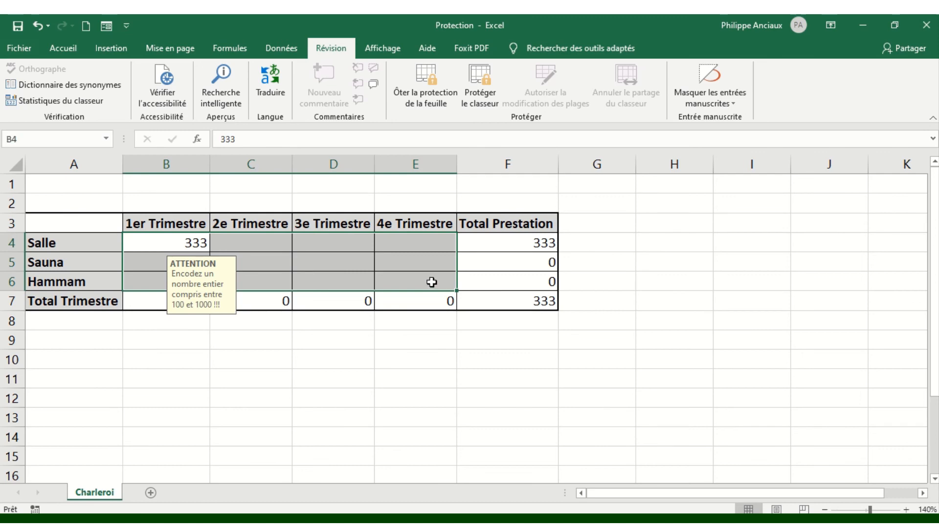
click(366, 275)
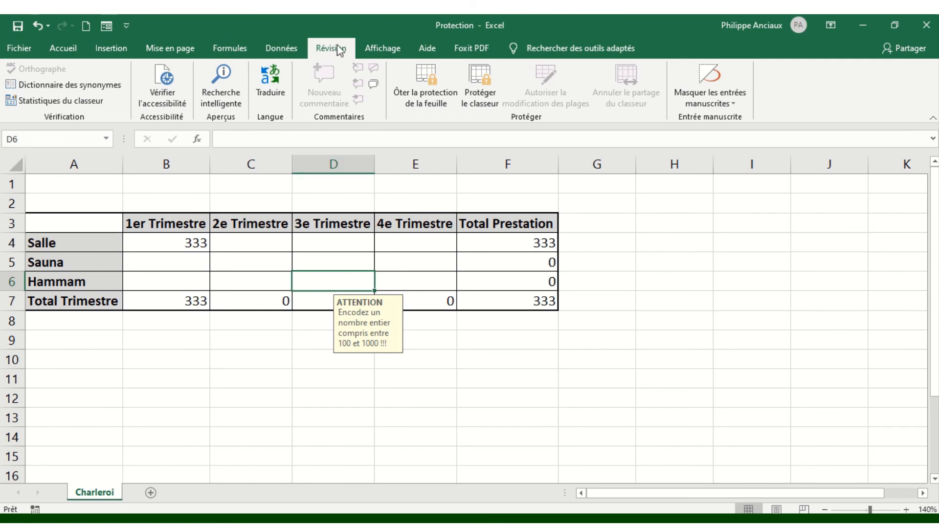
Unprotect the sheet with its password and open F4's =SOMME(B4:E4) for editing
click(430, 84)
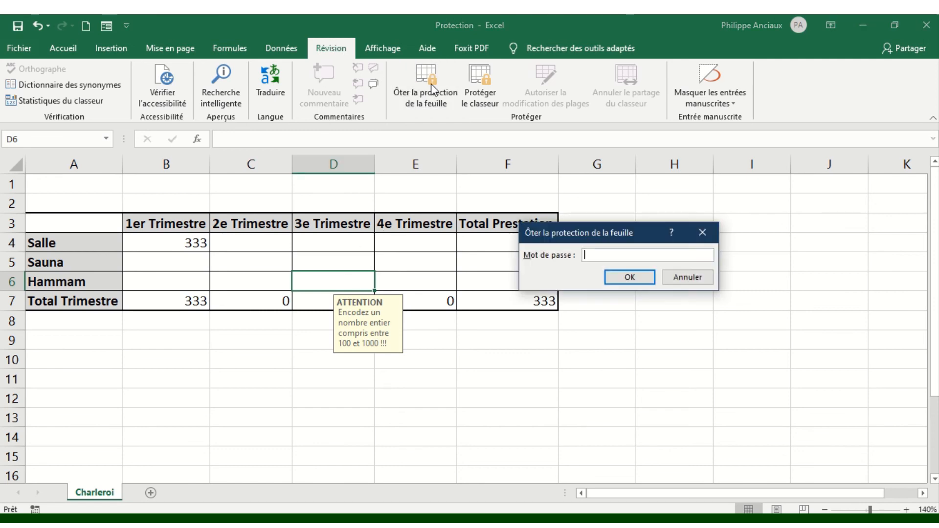
text(••••••)
click(636, 277)
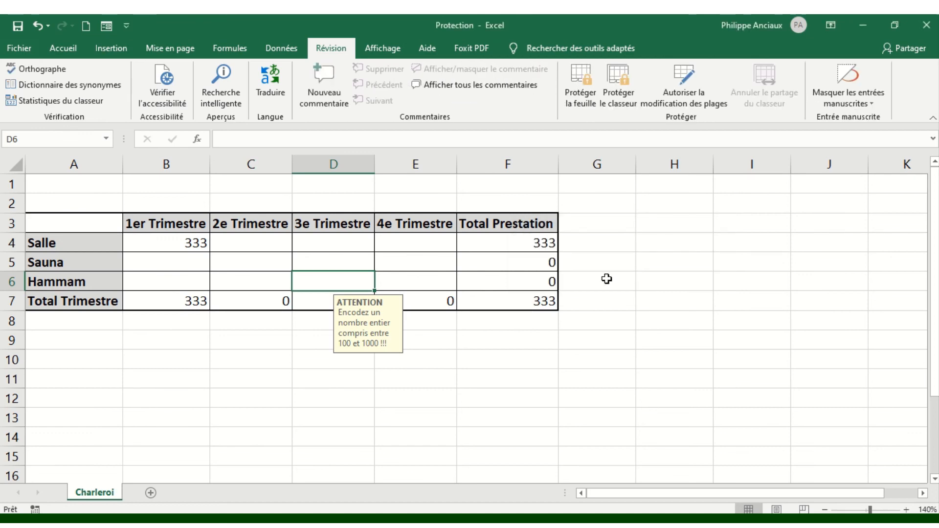
click(527, 240)
double_click(527, 240)
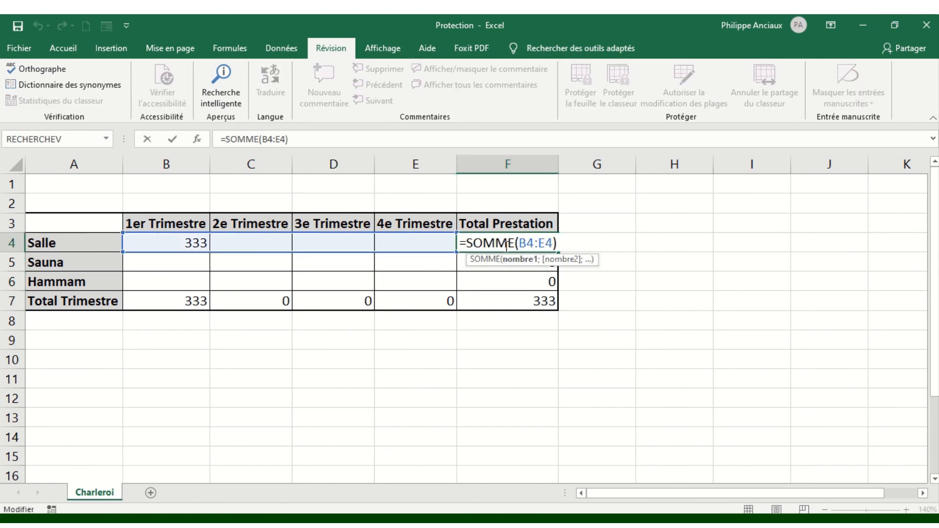